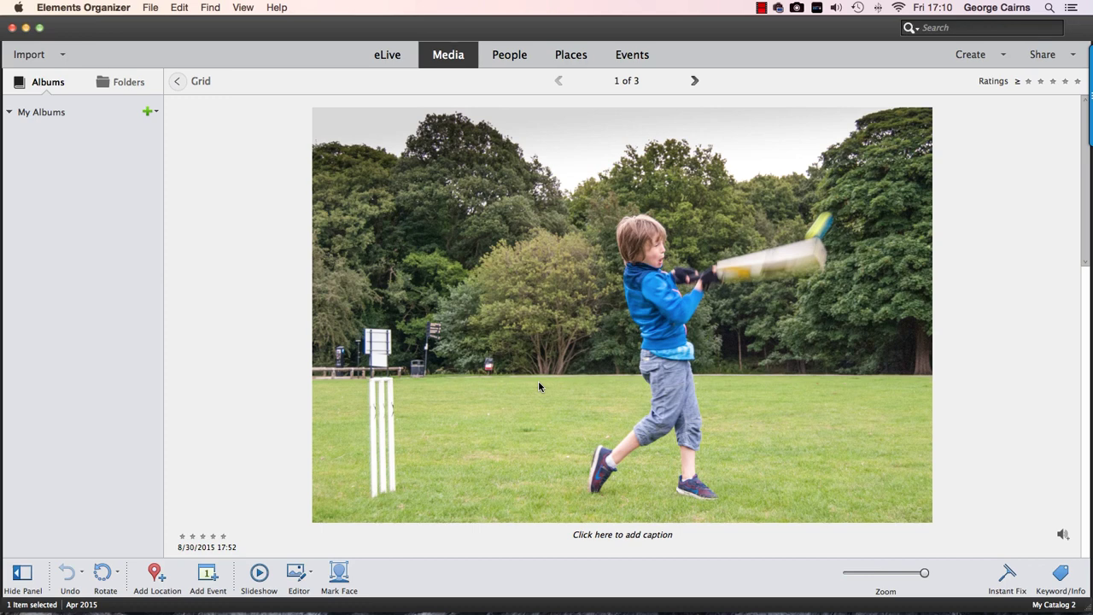
- Compare the before and after versions of DSC_0098.jpg, then send the photo to the Editor
{"action": "left_click", "coordinate": [931, 7]}
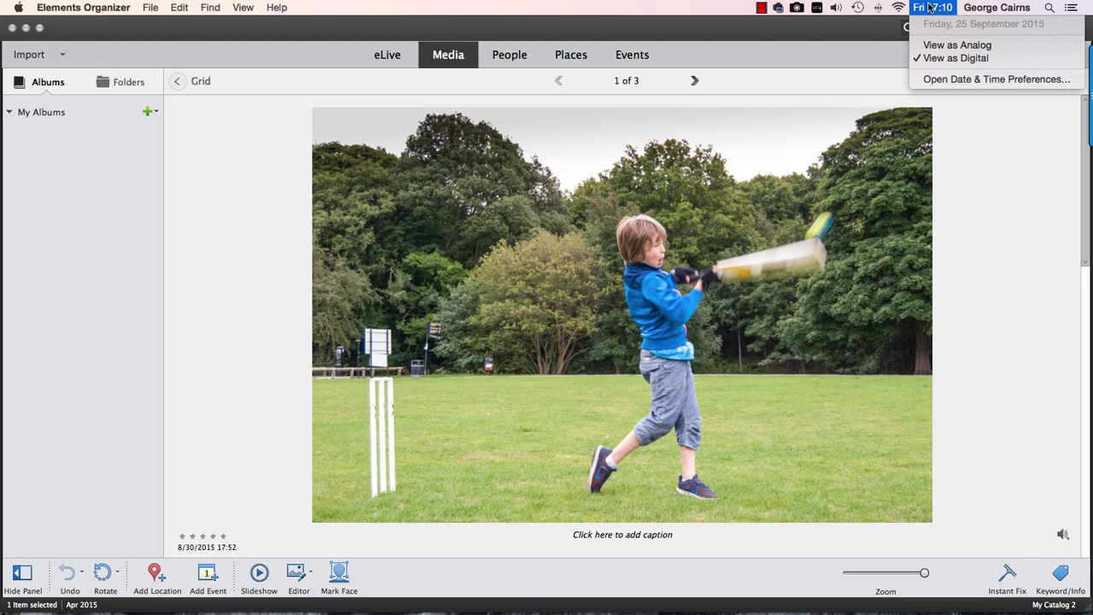
{"action": "left_click", "coordinate": [779, 282]}
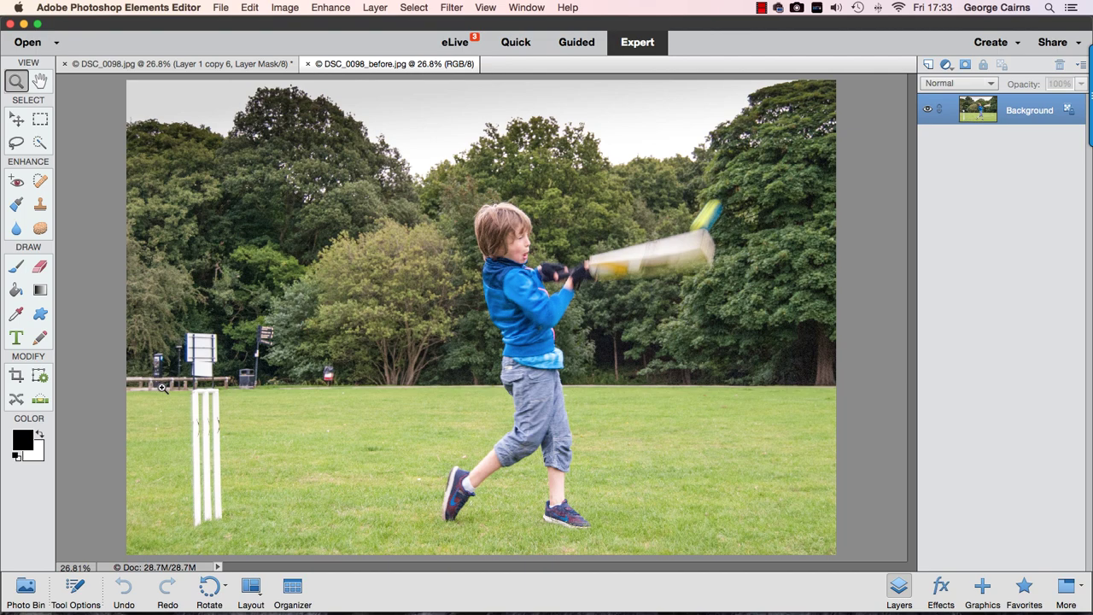
{"action": "key", "text": "ctrl+Tab"}
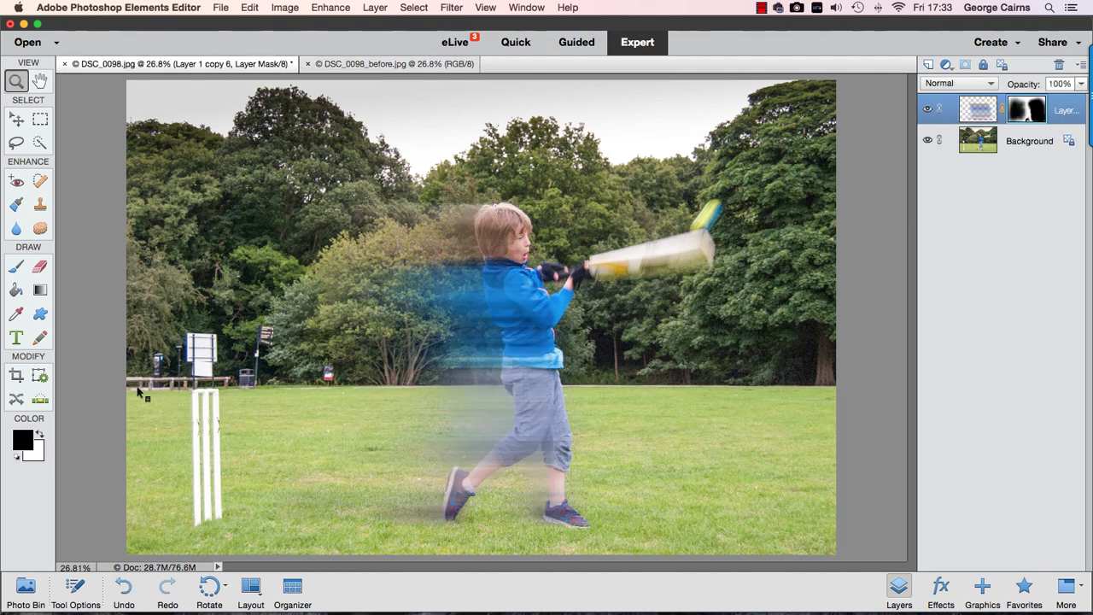
{"action": "key", "text": "ctrl+Tab"}
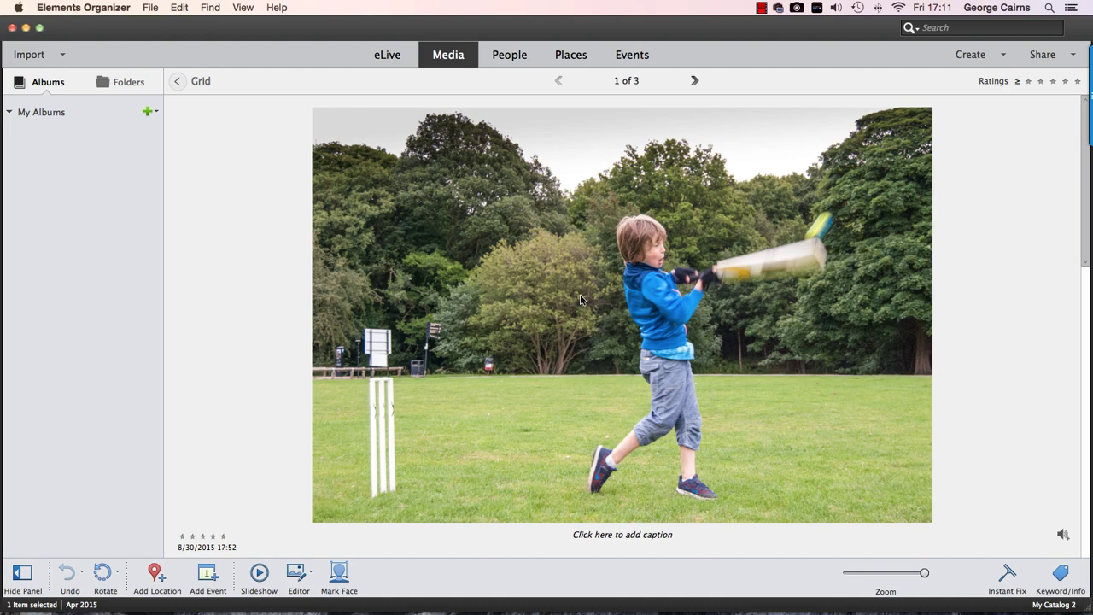
{"action": "left_click", "coordinate": [292, 575]}
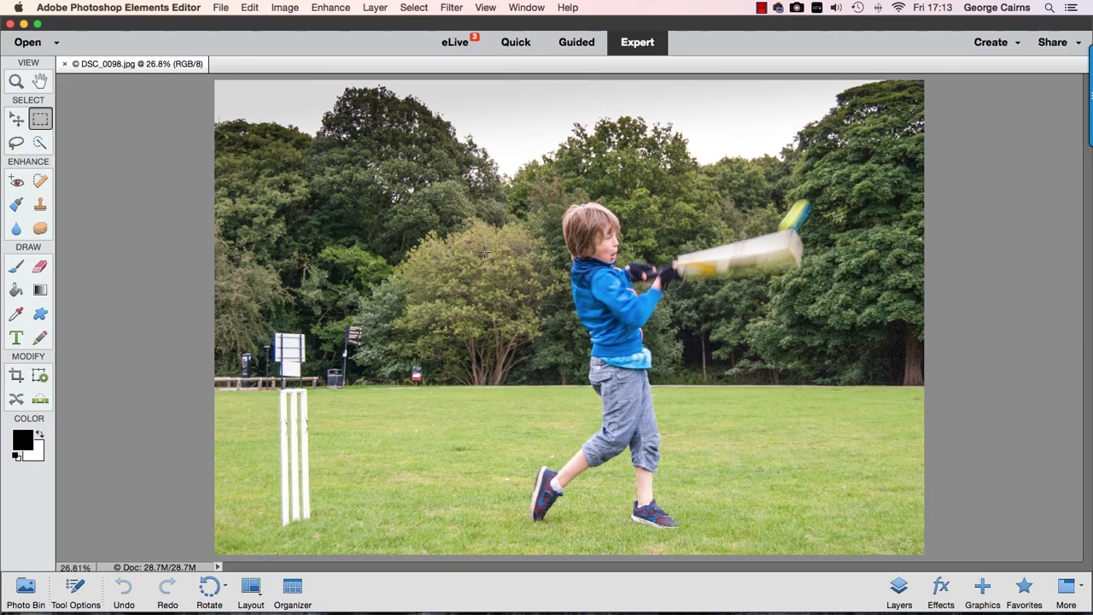
- Switch to Guided mode and choose the Speed Effect edit from Fun Edits
{"action": "left_click", "coordinate": [578, 49]}
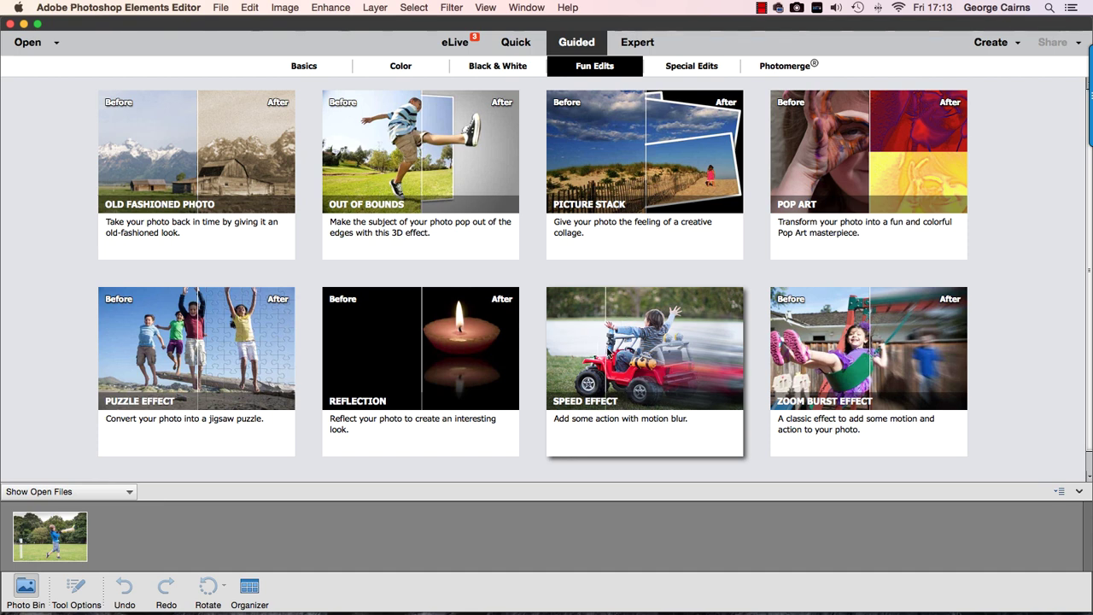
{"action": "left_click", "coordinate": [651, 372]}
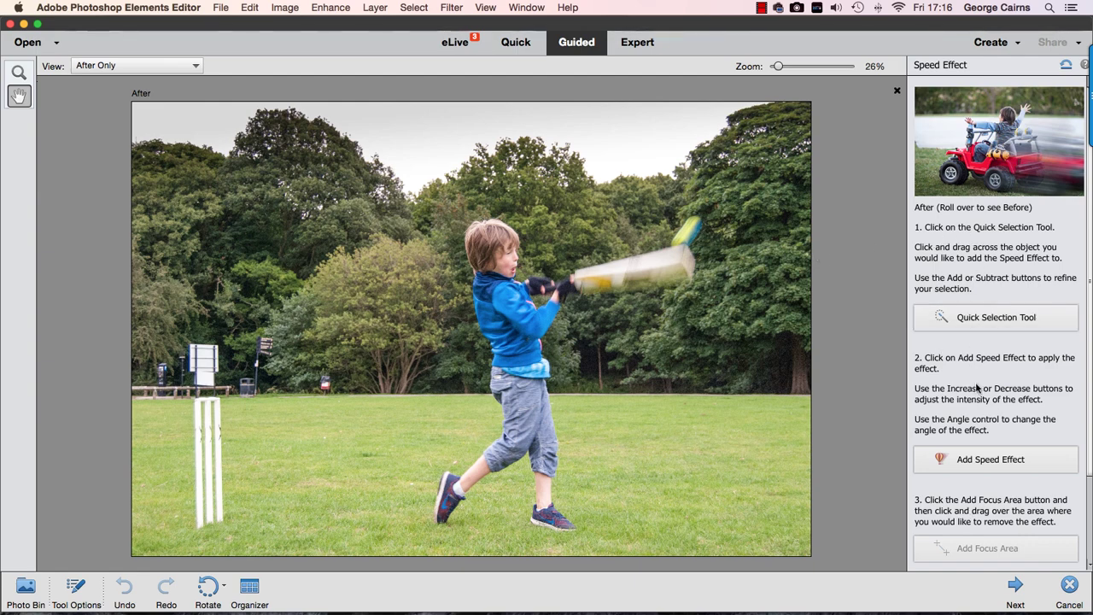
- Review the Speed Effect guided edit's instructions on the cricket photo
{"action": "mouse_move", "coordinate": [1009, 171]}
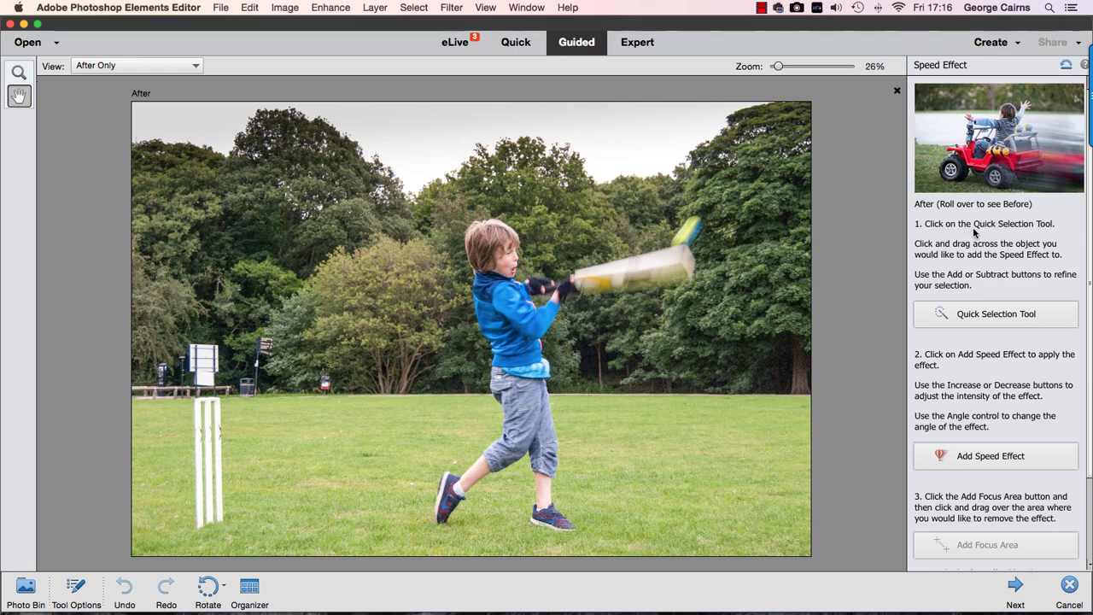
- Quick-select the batting boy from head to legs, adding his right shoe to the selection
{"action": "left_click", "coordinate": [988, 314]}
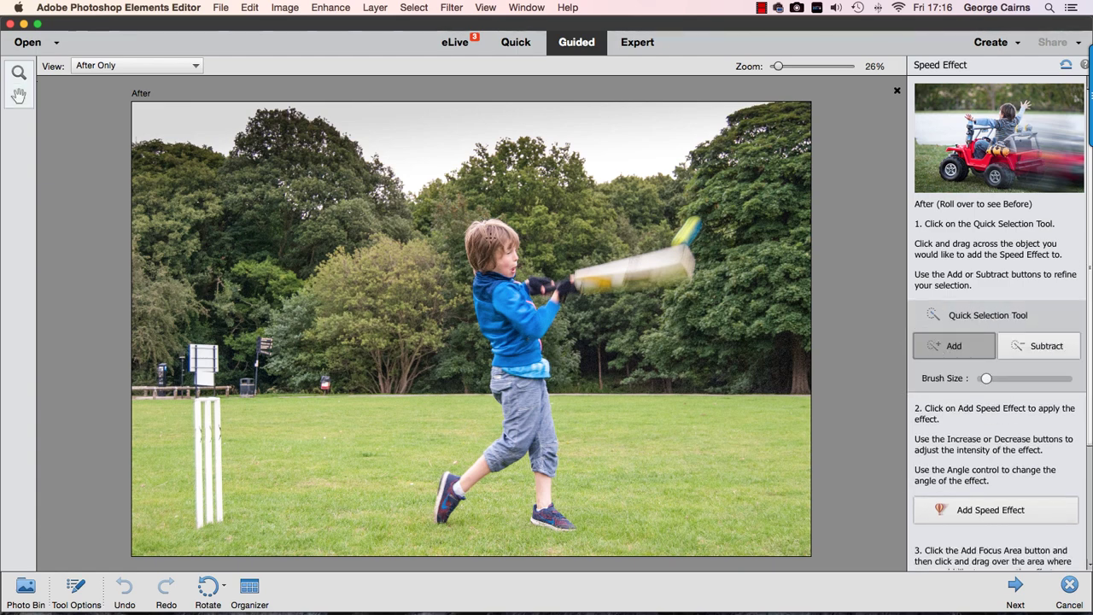
{"action": "mouse_move", "coordinate": [490, 239]}
{"action": "left_mouse_down"}
{"action": "mouse_move", "coordinate": [519, 312]}
{"action": "mouse_move", "coordinate": [520, 423]}
{"action": "mouse_move", "coordinate": [512, 466]}
{"action": "mouse_move", "coordinate": [461, 483]}
{"action": "mouse_move", "coordinate": [448, 500]}
{"action": "left_mouse_up"}
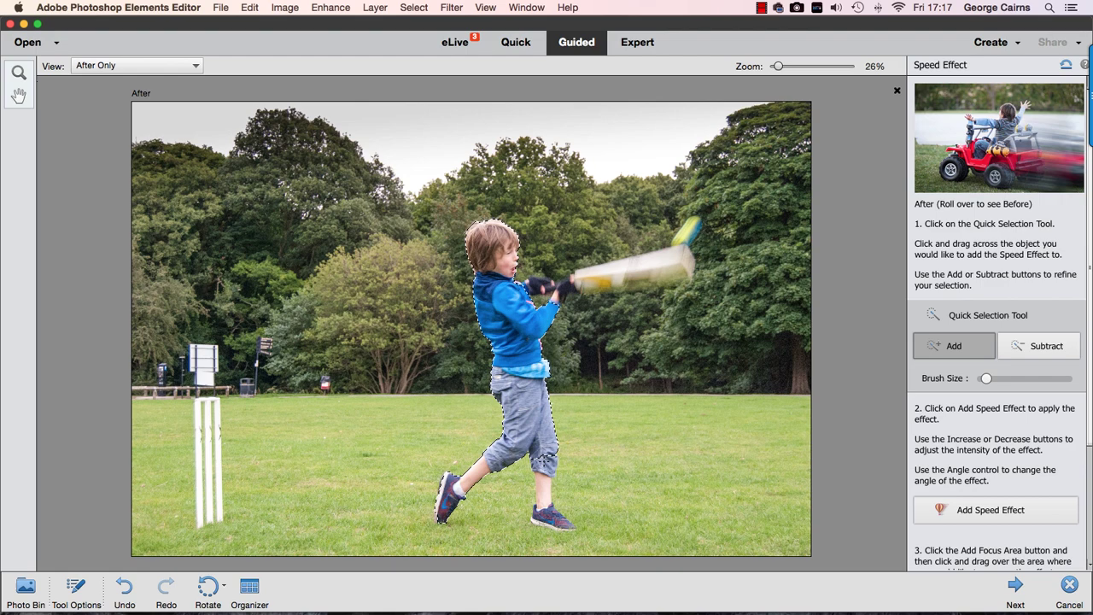
{"action": "left_click", "coordinate": [939, 345]}
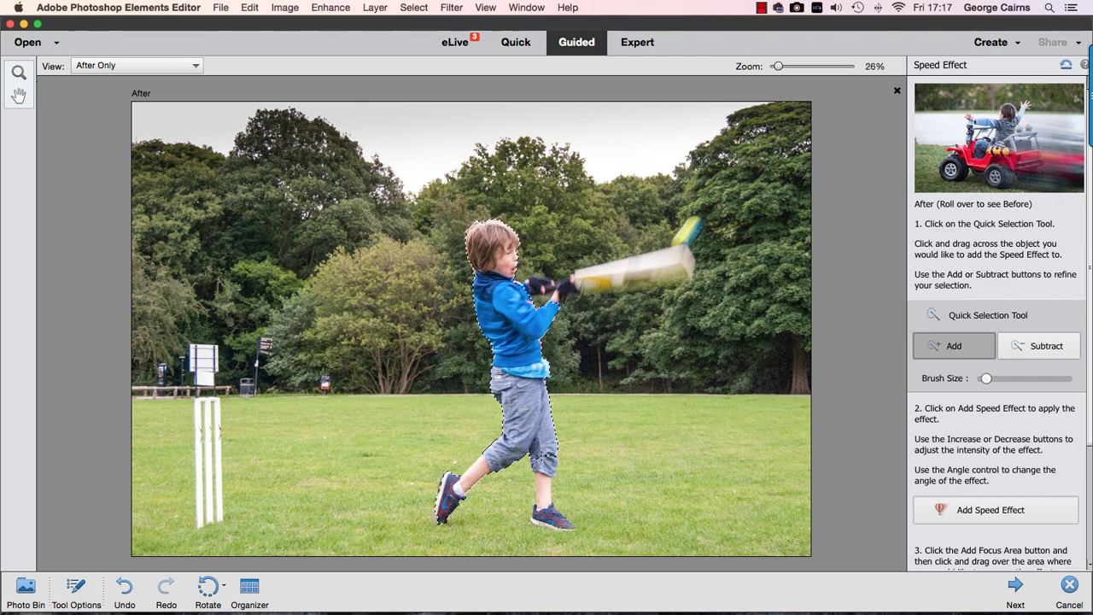
{"action": "left_click", "coordinate": [551, 516]}
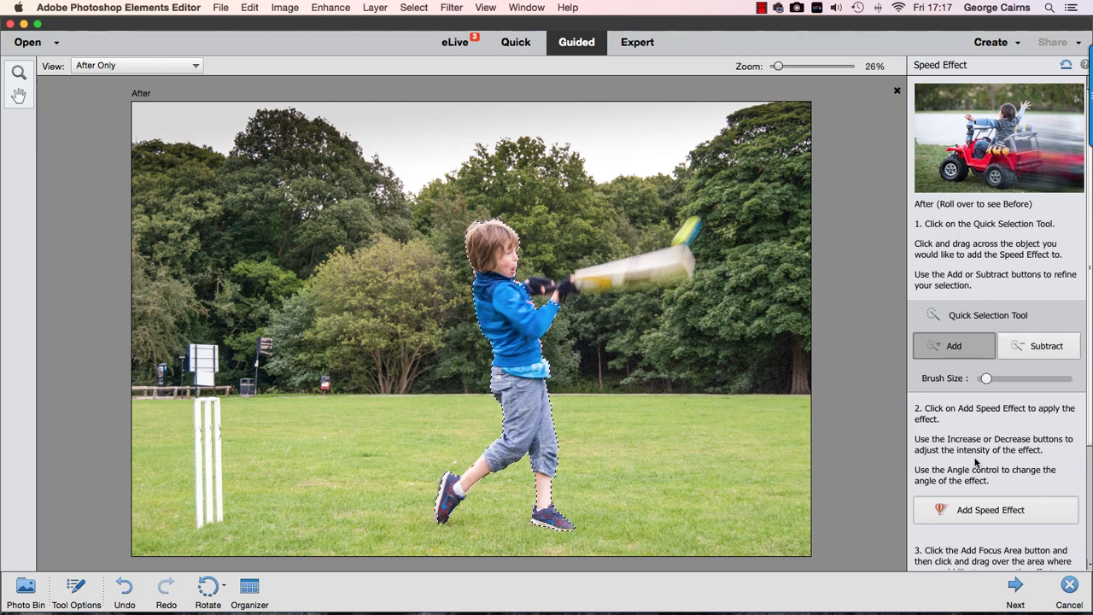
- Add the speed effect, increase its strength twice, and set its angle to about 0°
{"action": "left_click", "coordinate": [982, 508]}
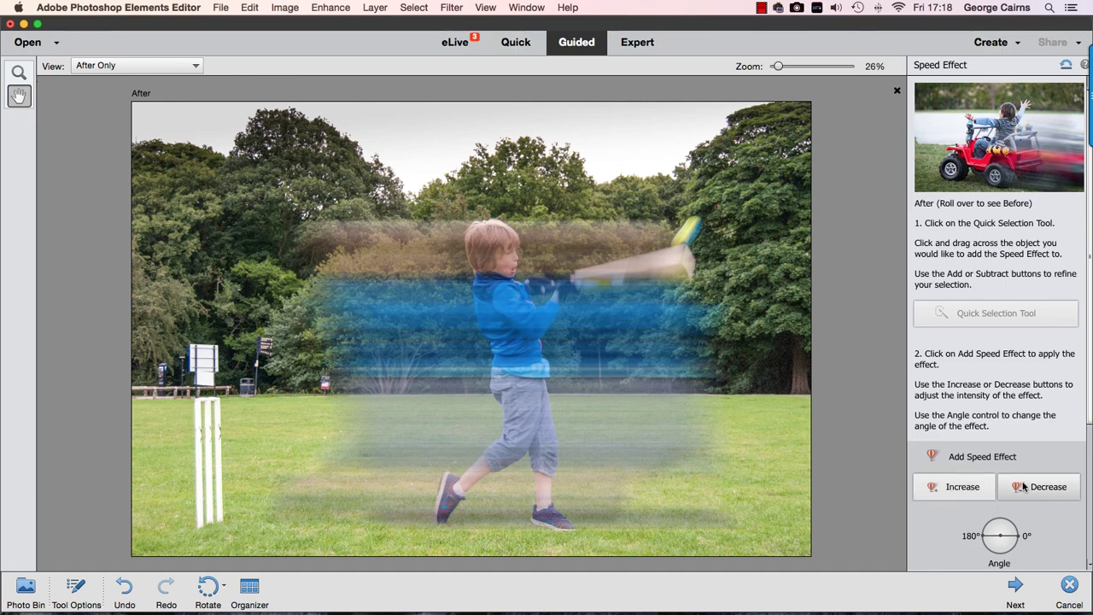
{"action": "left_click", "coordinate": [955, 488]}
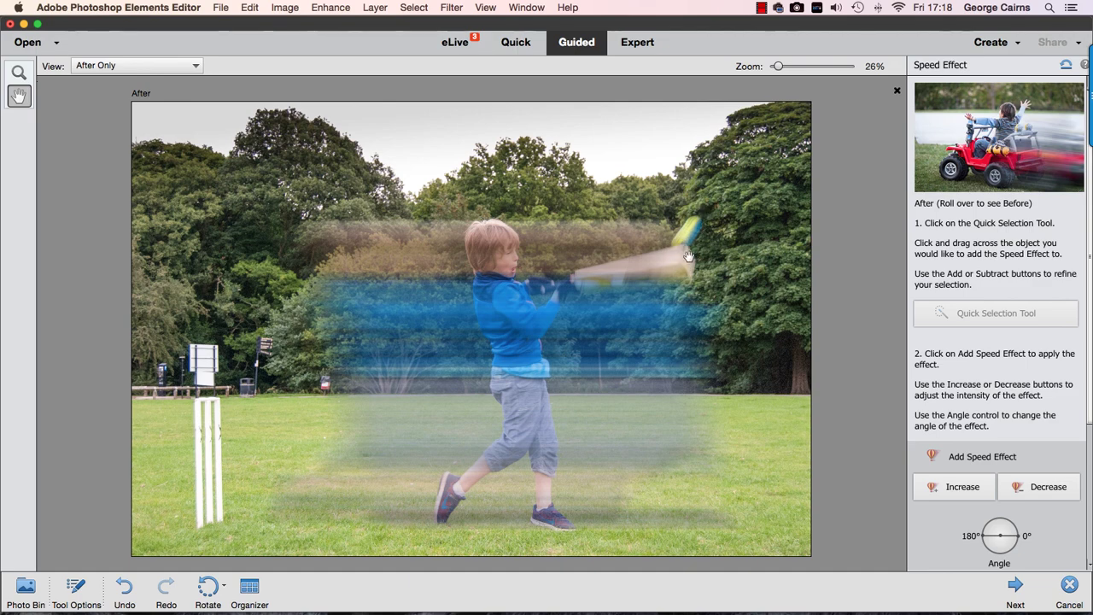
{"action": "left_click", "coordinate": [963, 489]}
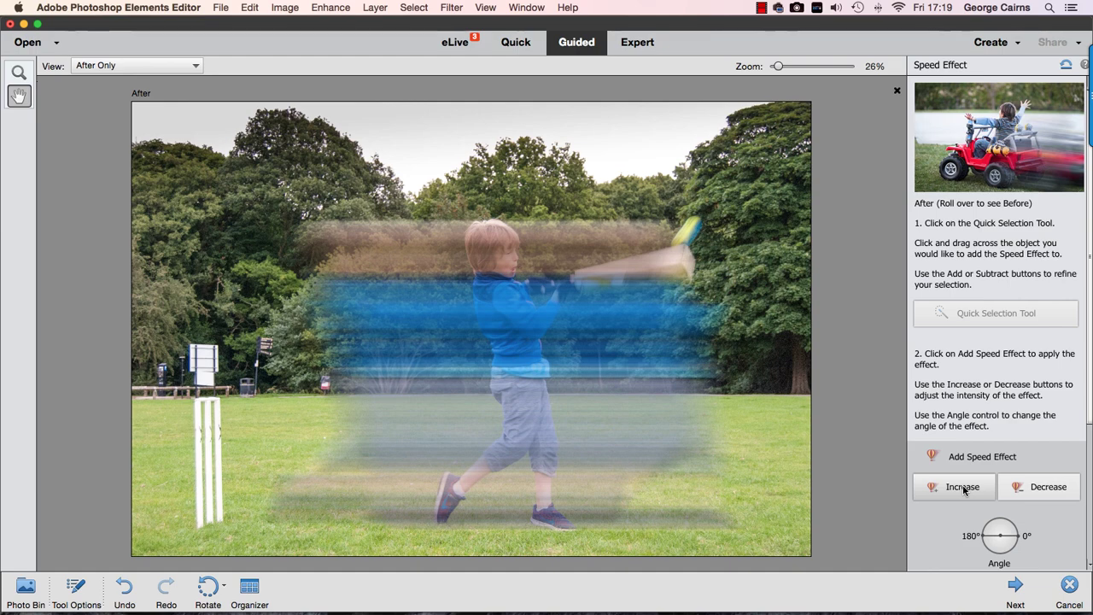
{"action": "mouse_move", "coordinate": [987, 536]}
{"action": "left_mouse_down"}
{"action": "mouse_move", "coordinate": [987, 547]}
{"action": "mouse_move", "coordinate": [983, 538]}
{"action": "mouse_move", "coordinate": [1021, 537]}
{"action": "mouse_move", "coordinate": [1016, 548]}
{"action": "left_mouse_up"}
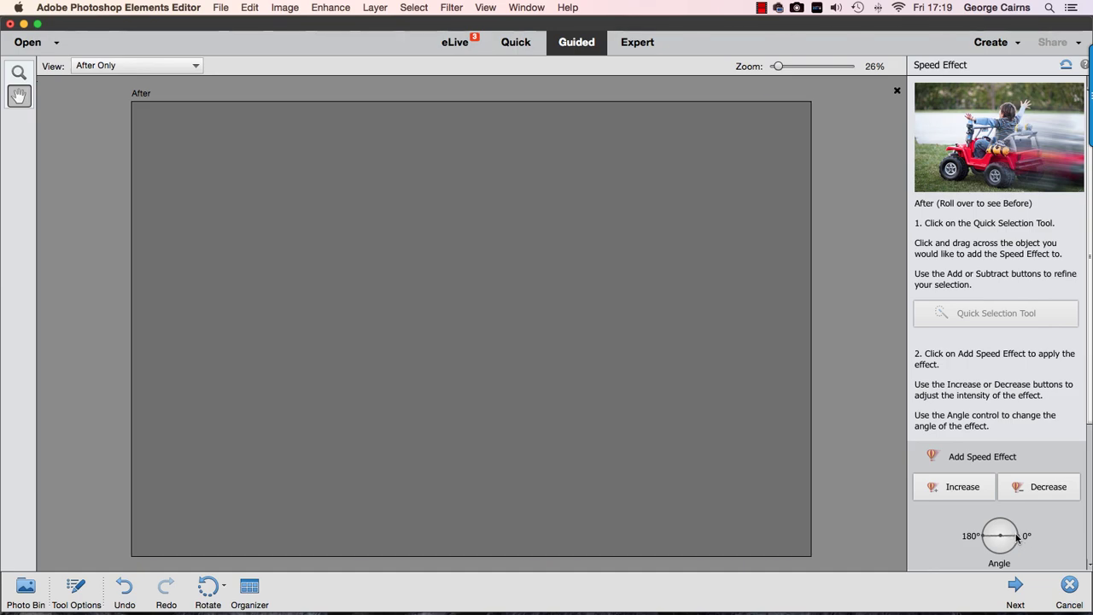
- Add a focus area that clears the blur from the bat, arm, and right of the boy's legs
{"action": "scroll", "coordinate": [1041, 431], "scroll_direction": "down", "scroll_amount": 5}
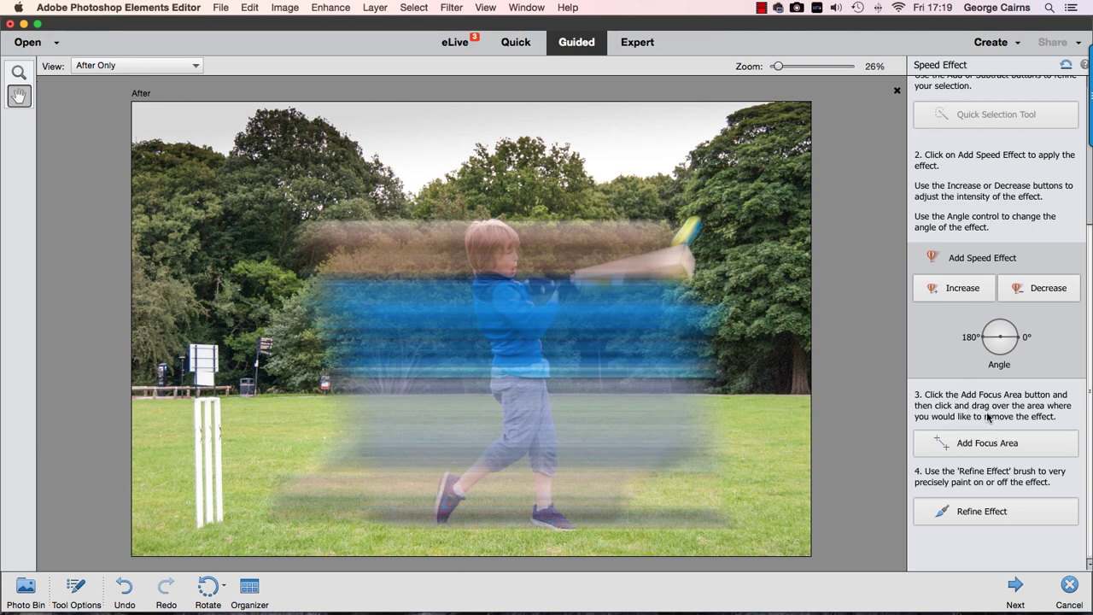
{"action": "left_click", "coordinate": [987, 442]}
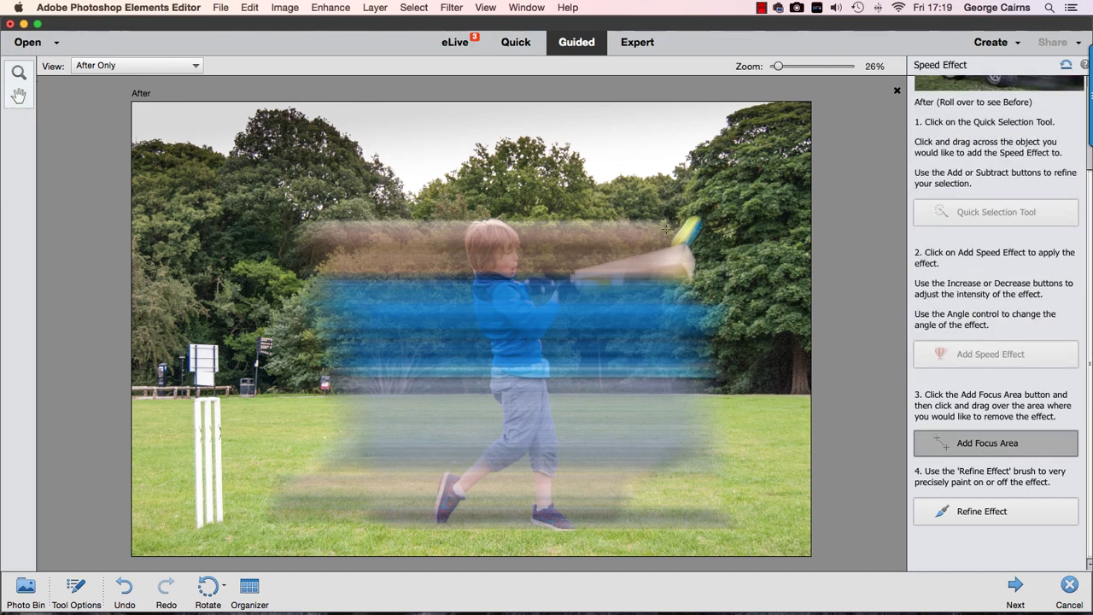
{"action": "left_click_drag", "start_coordinate": [700, 253], "coordinate": [551, 252]}
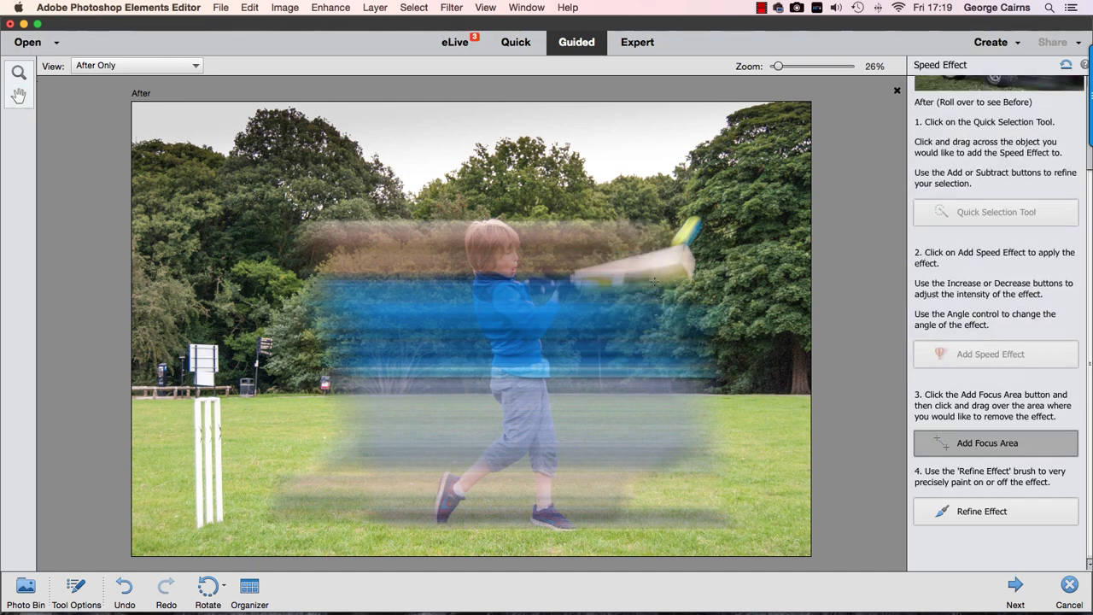
{"action": "left_click_drag", "start_coordinate": [722, 310], "coordinate": [648, 309]}
{"action": "left_click_drag", "start_coordinate": [712, 361], "coordinate": [596, 361]}
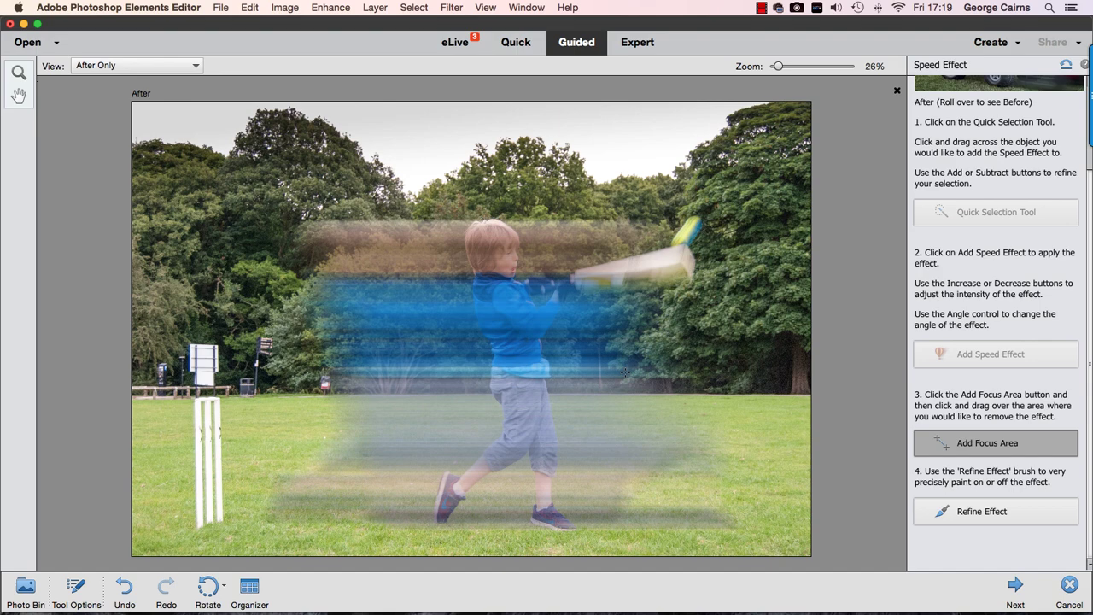
{"action": "left_click_drag", "start_coordinate": [685, 396], "coordinate": [598, 400]}
{"action": "left_click_drag", "start_coordinate": [733, 433], "coordinate": [574, 437]}
{"action": "left_click_drag", "start_coordinate": [744, 503], "coordinate": [598, 503]}
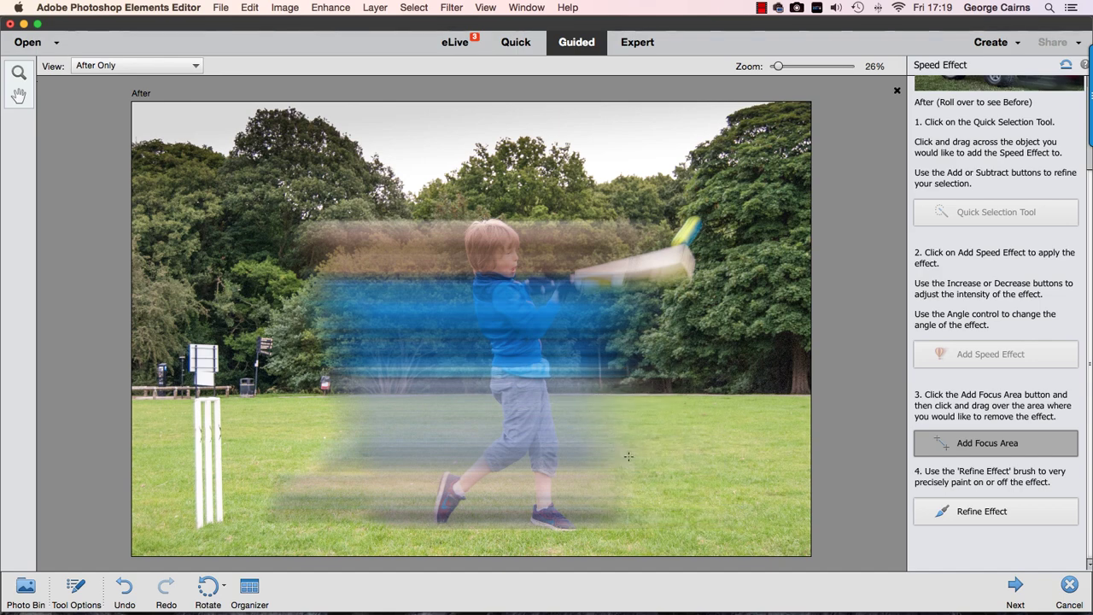
- Clear the remaining blur around the knees, arms, bat, feet and body
{"action": "left_click_drag", "start_coordinate": [550, 459], "coordinate": [550, 458]}
{"action": "left_click_drag", "start_coordinate": [530, 407], "coordinate": [530, 406]}
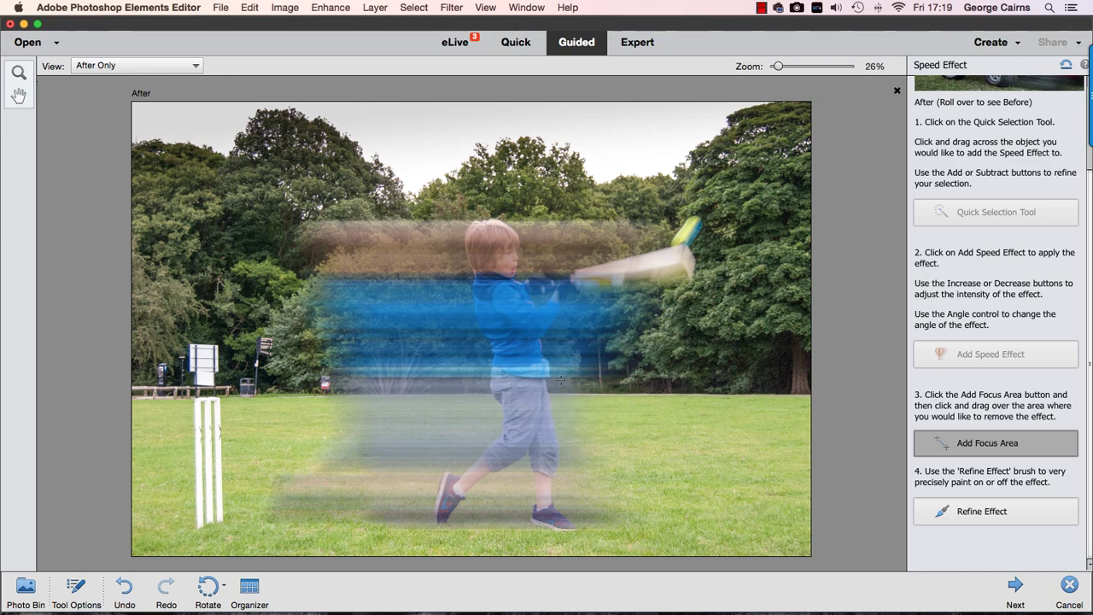
{"action": "left_click_drag", "start_coordinate": [628, 367], "coordinate": [542, 367]}
{"action": "left_click_drag", "start_coordinate": [635, 342], "coordinate": [542, 341]}
{"action": "left_click_drag", "start_coordinate": [642, 319], "coordinate": [523, 316]}
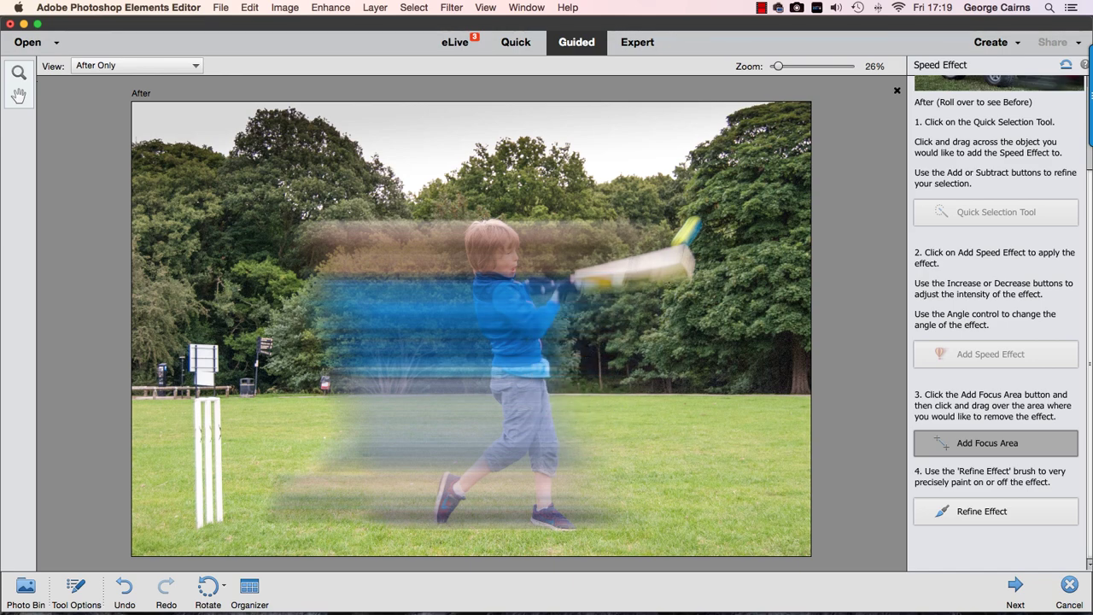
{"action": "left_click_drag", "start_coordinate": [604, 280], "coordinate": [503, 279]}
{"action": "left_click_drag", "start_coordinate": [601, 247], "coordinate": [467, 236]}
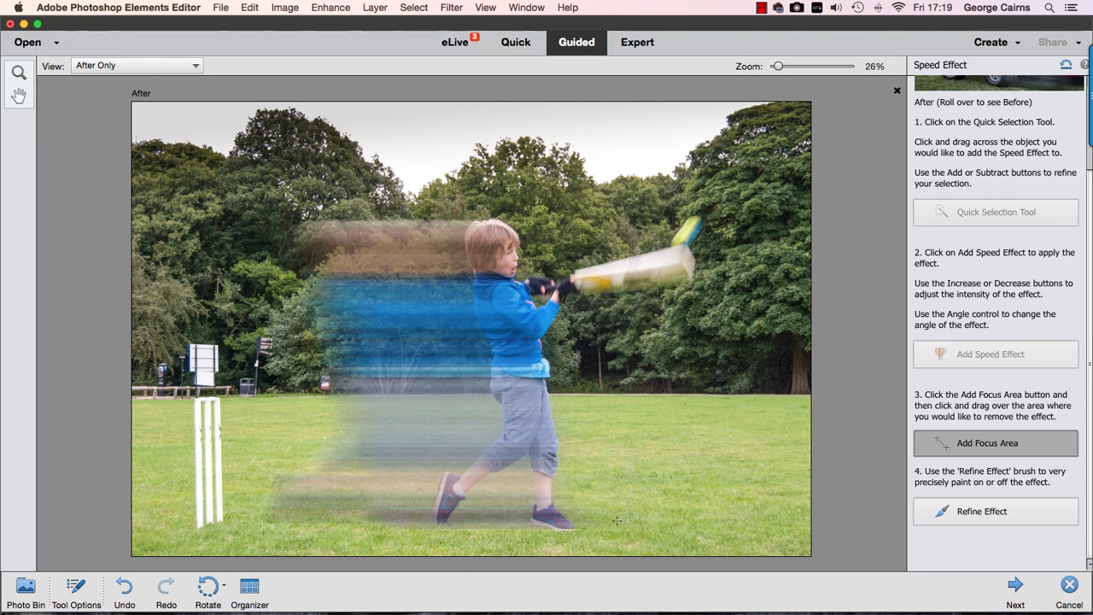
{"action": "left_click_drag", "start_coordinate": [584, 506], "coordinate": [564, 495]}
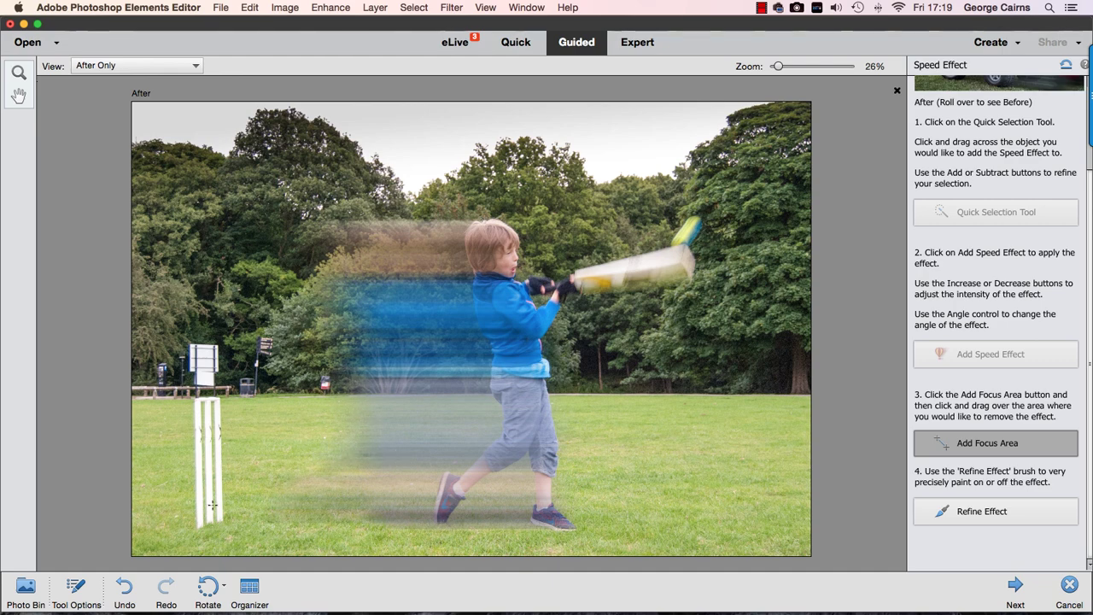
{"action": "left_click_drag", "start_coordinate": [292, 370], "coordinate": [428, 381]}
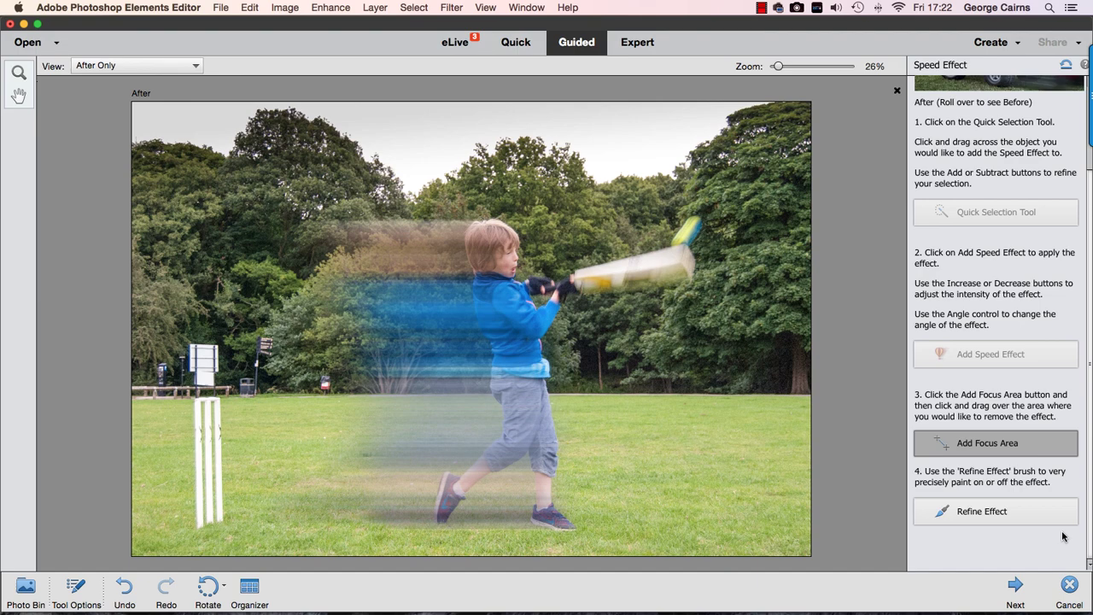
- Set up the Refine Effect subtract brush with opacity 34 and size about 111
{"action": "left_click", "coordinate": [1001, 513]}
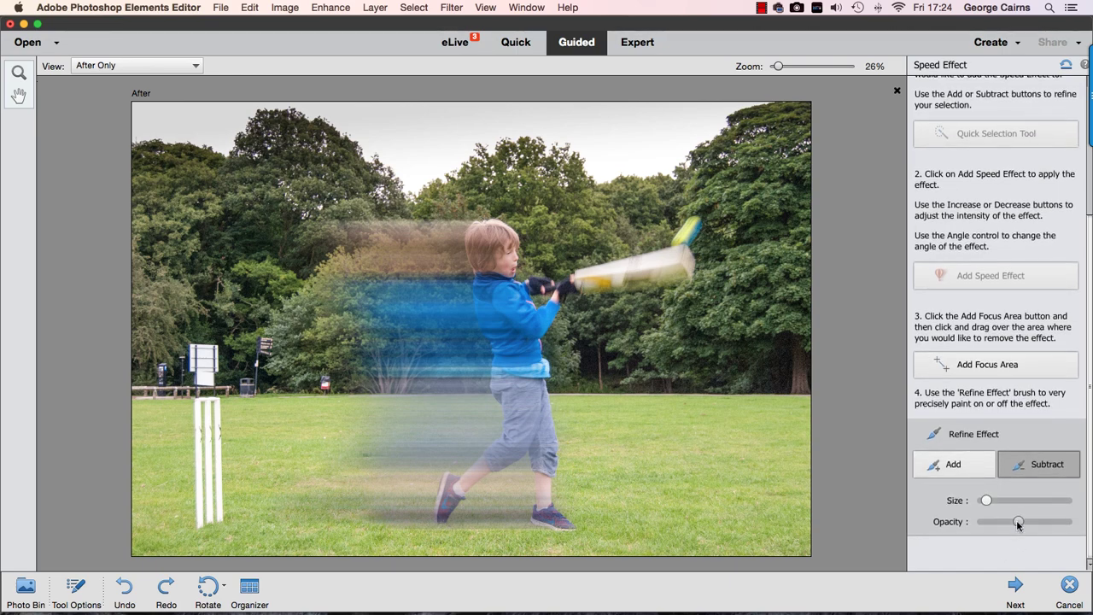
{"action": "left_click_drag", "start_coordinate": [1017, 522], "coordinate": [998, 501]}
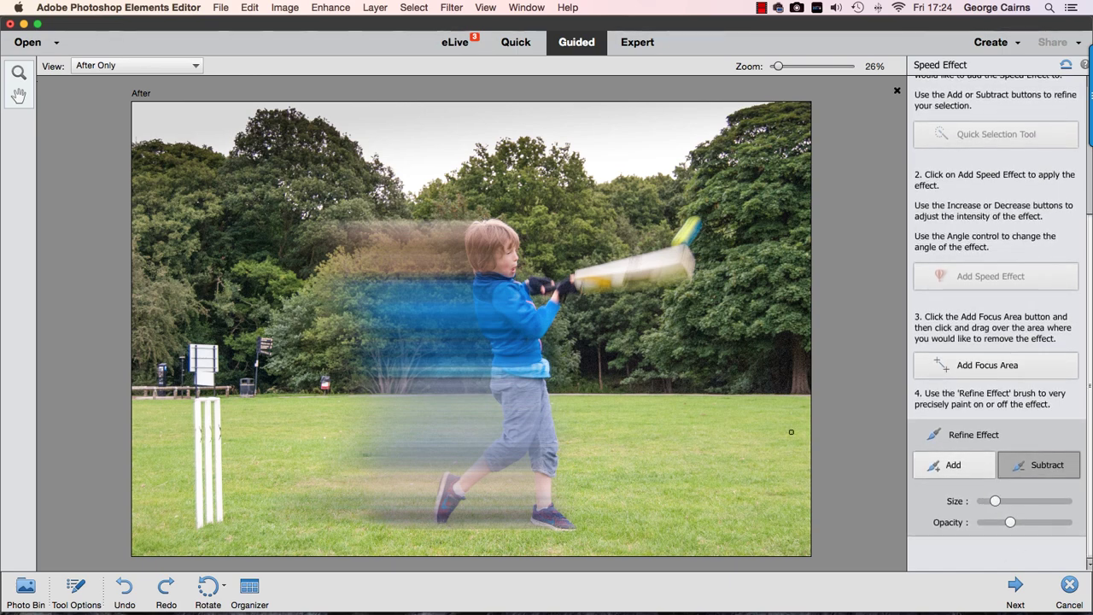
{"action": "left_click", "coordinate": [1020, 501]}
{"action": "left_click_drag", "start_coordinate": [1032, 504], "coordinate": [1037, 502]}
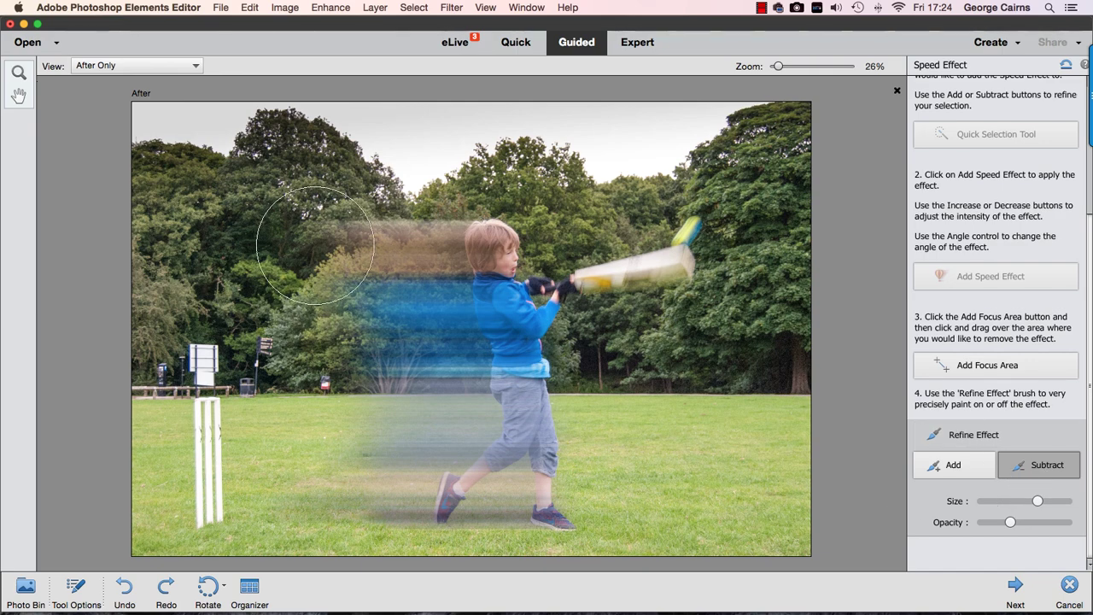
- Fade the blur over the left-edge trees and the grass near the boy's feet
{"action": "mouse_move", "coordinate": [348, 253]}
{"action": "left_mouse_down"}
{"action": "mouse_move", "coordinate": [320, 278]}
{"action": "mouse_move", "coordinate": [375, 375]}
{"action": "mouse_move", "coordinate": [330, 419]}
{"action": "mouse_move", "coordinate": [330, 456]}
{"action": "mouse_move", "coordinate": [375, 487]}
{"action": "left_mouse_up"}
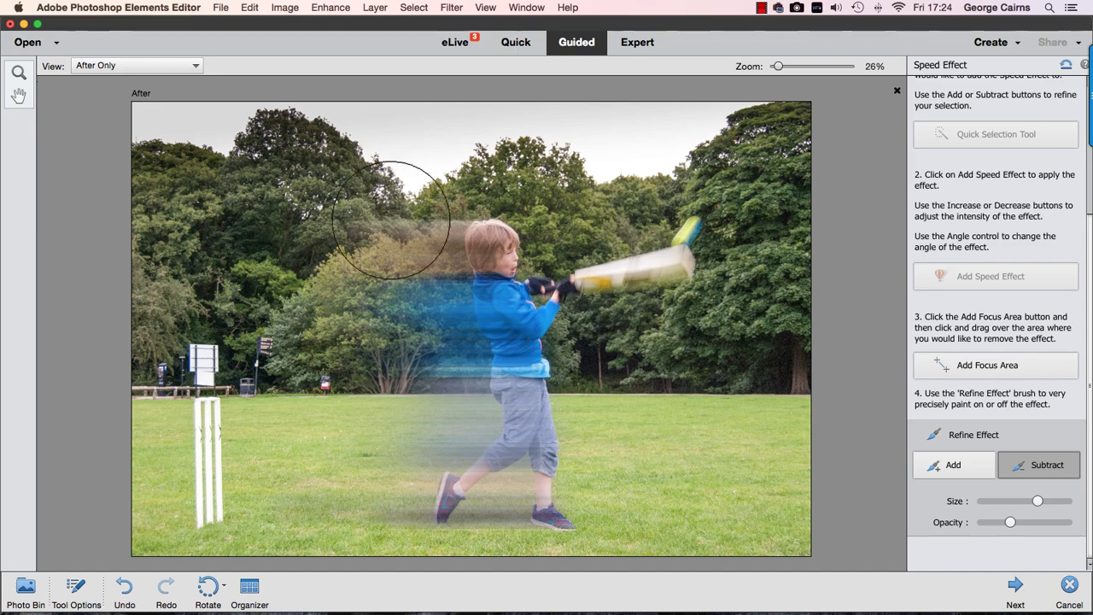
{"action": "mouse_move", "coordinate": [368, 228]}
{"action": "left_mouse_down"}
{"action": "mouse_move", "coordinate": [392, 304]}
{"action": "mouse_move", "coordinate": [401, 242]}
{"action": "mouse_move", "coordinate": [364, 276]}
{"action": "mouse_move", "coordinate": [380, 359]}
{"action": "mouse_move", "coordinate": [400, 365]}
{"action": "mouse_move", "coordinate": [397, 428]}
{"action": "left_mouse_up"}
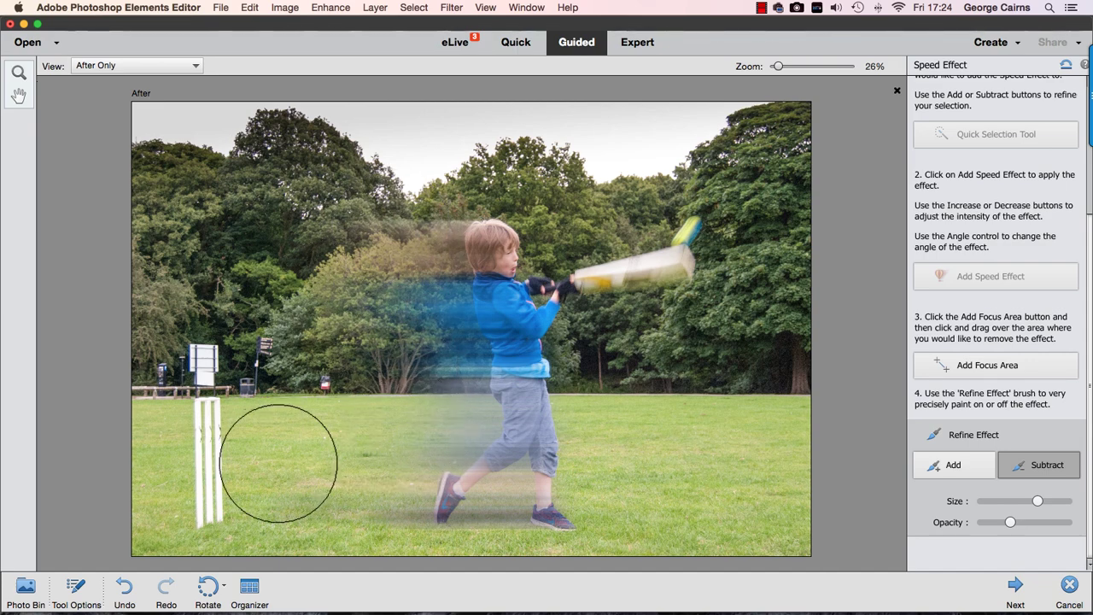
{"action": "mouse_move", "coordinate": [478, 471]}
{"action": "left_mouse_down"}
{"action": "mouse_move", "coordinate": [499, 521]}
{"action": "mouse_move", "coordinate": [513, 490]}
{"action": "mouse_move", "coordinate": [510, 527]}
{"action": "mouse_move", "coordinate": [524, 537]}
{"action": "mouse_move", "coordinate": [497, 503]}
{"action": "mouse_move", "coordinate": [513, 527]}
{"action": "mouse_move", "coordinate": [519, 497]}
{"action": "mouse_move", "coordinate": [519, 537]}
{"action": "mouse_move", "coordinate": [455, 509]}
{"action": "left_mouse_up"}
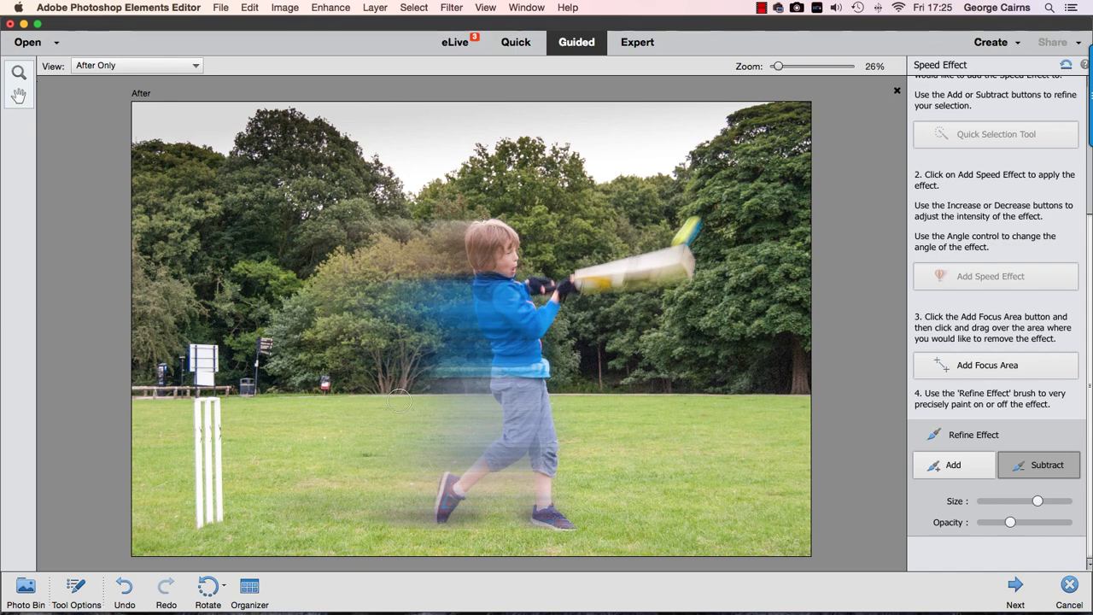
{"action": "mouse_move", "coordinate": [488, 502]}
{"action": "left_mouse_down"}
{"action": "mouse_move", "coordinate": [505, 481]}
{"action": "mouse_move", "coordinate": [493, 527]}
{"action": "mouse_move", "coordinate": [493, 500]}
{"action": "mouse_move", "coordinate": [461, 535]}
{"action": "mouse_move", "coordinate": [409, 511]}
{"action": "left_mouse_up"}
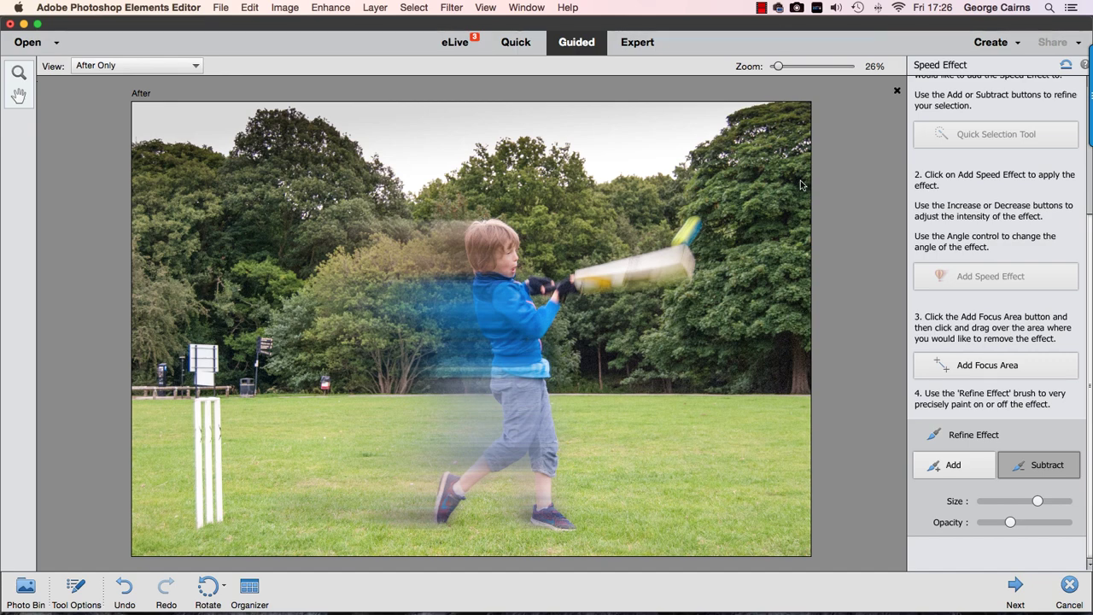
- Switch to Expert mode keeping the speed edit, then toggle the blur layer's visibility to compare
{"action": "left_click", "coordinate": [642, 44]}
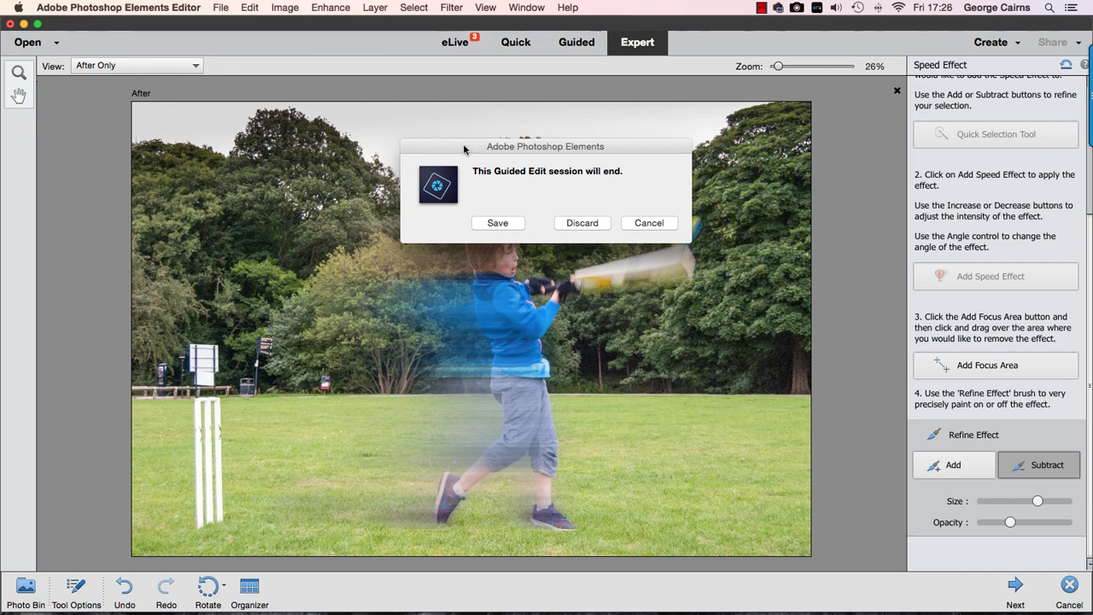
{"action": "left_click", "coordinate": [499, 223]}
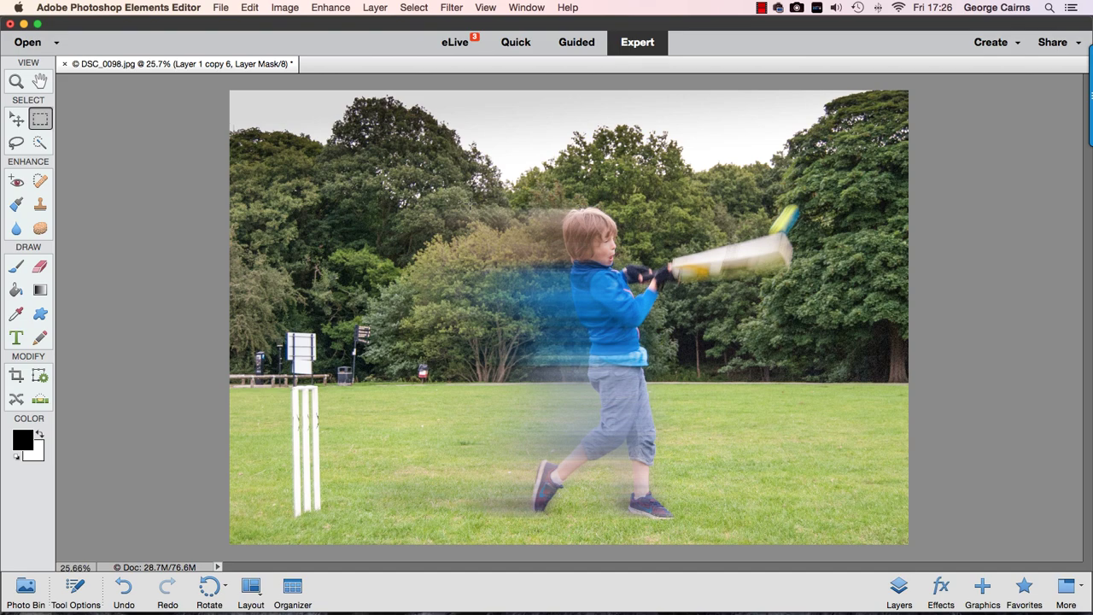
{"action": "left_click", "coordinate": [896, 590]}
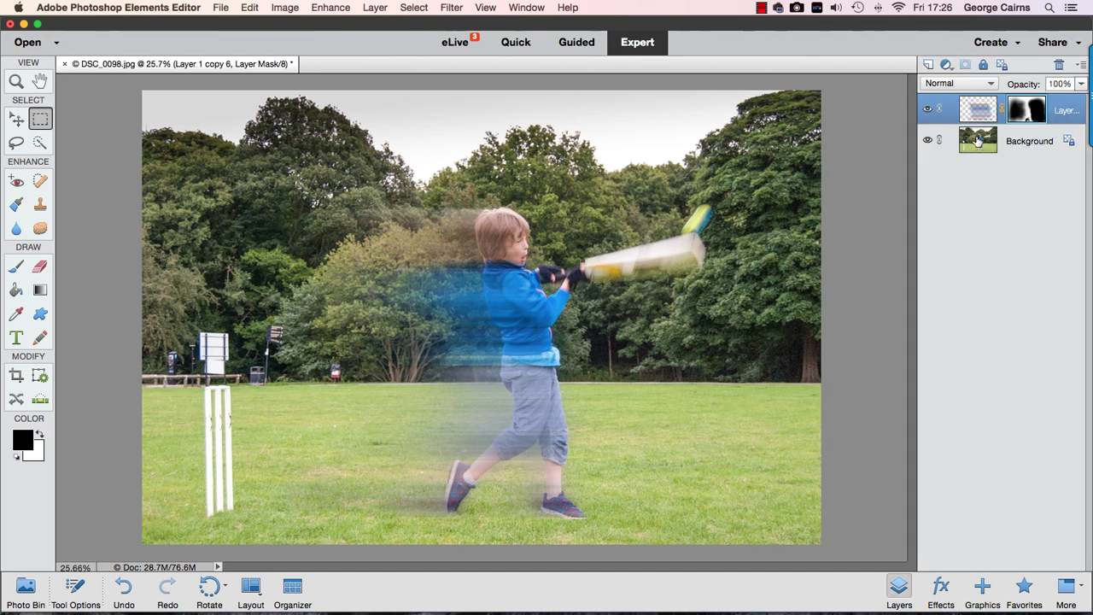
{"action": "left_click", "coordinate": [927, 111]}
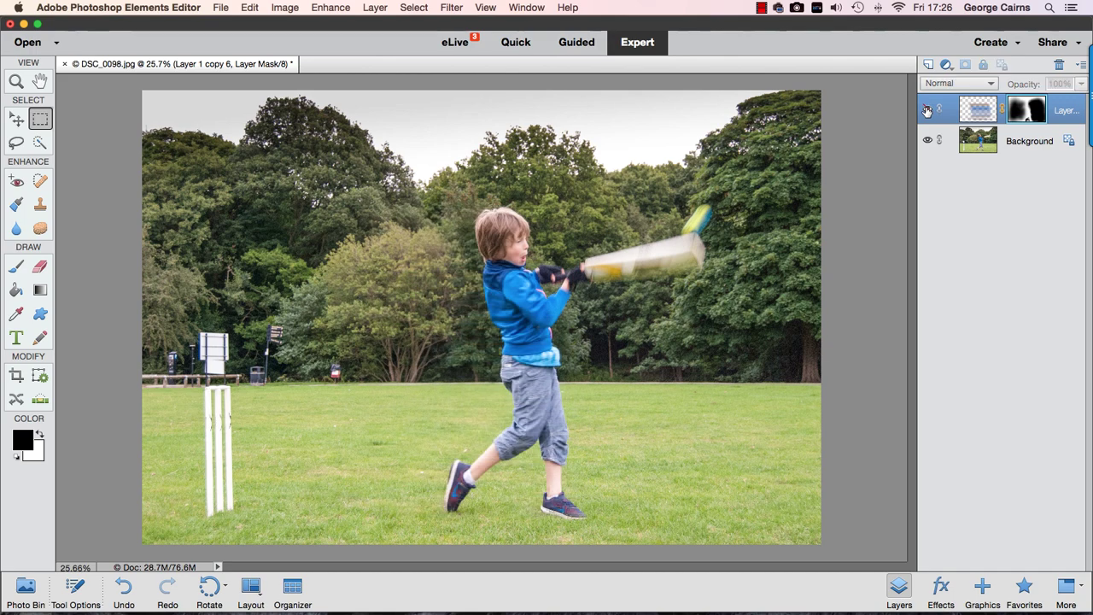
{"action": "left_click", "coordinate": [927, 111]}
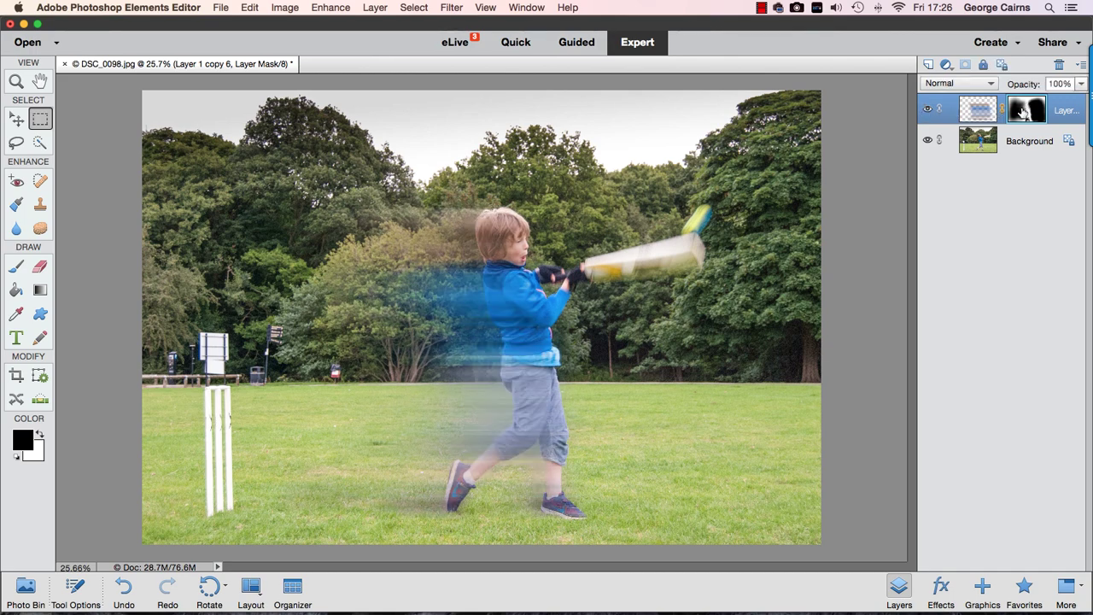